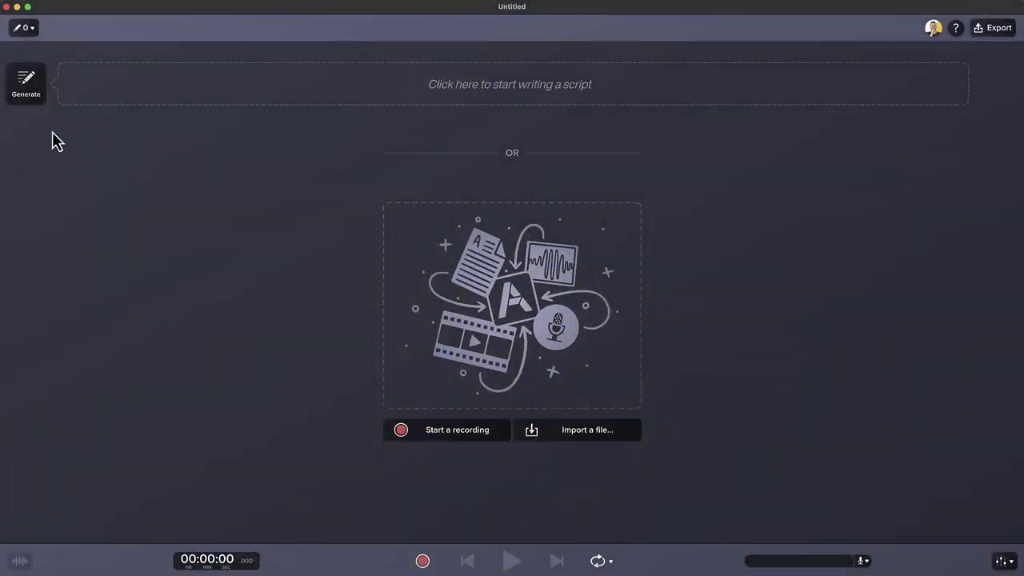
Step: Set the AI script generator to Create mode, Knowledge Sharing type and Friendly style
{"action": "left_click", "coordinate": [28, 87]}
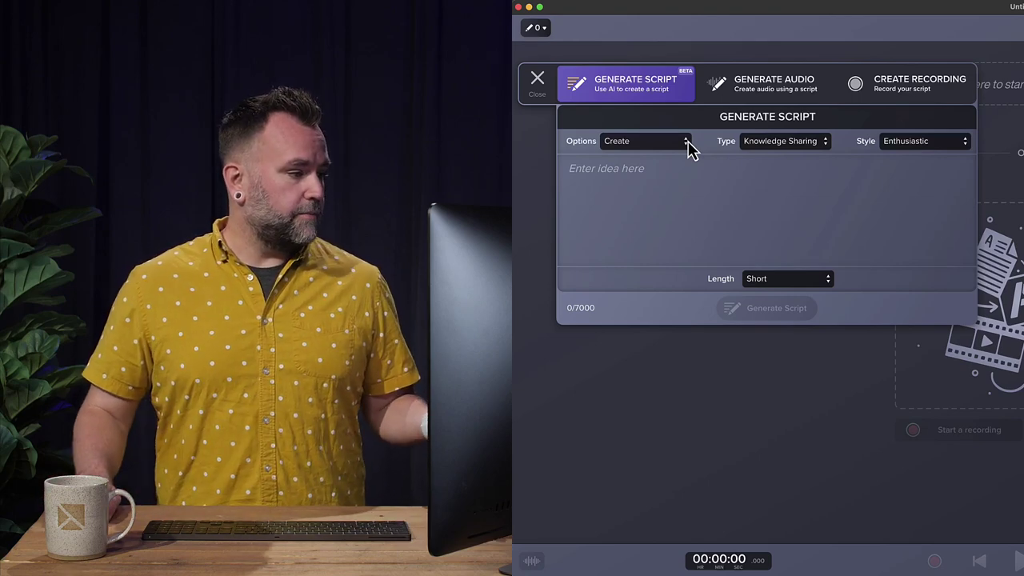
{"action": "left_click", "coordinate": [689, 142]}
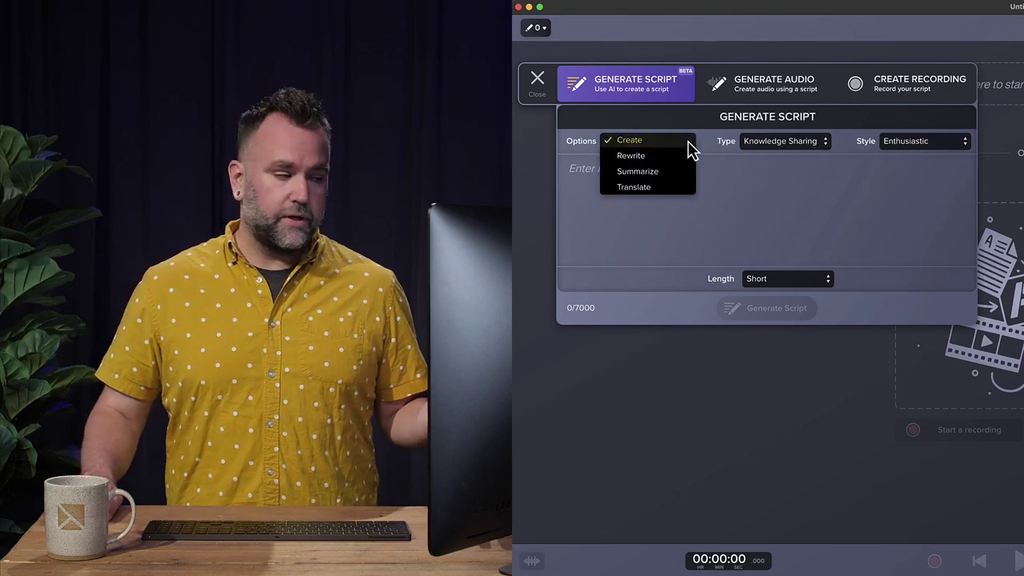
{"action": "left_click", "coordinate": [688, 142]}
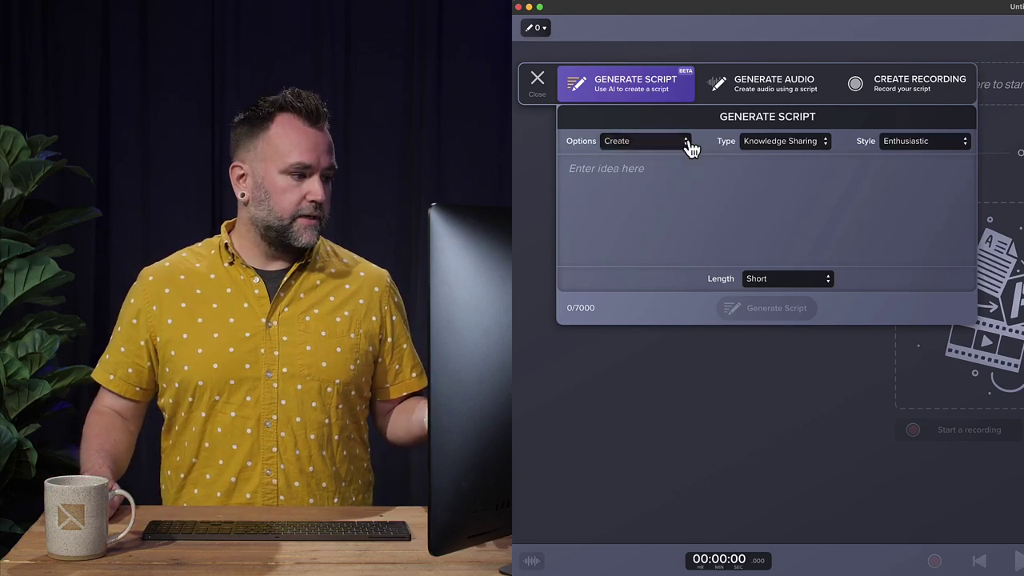
{"action": "left_click", "coordinate": [826, 146]}
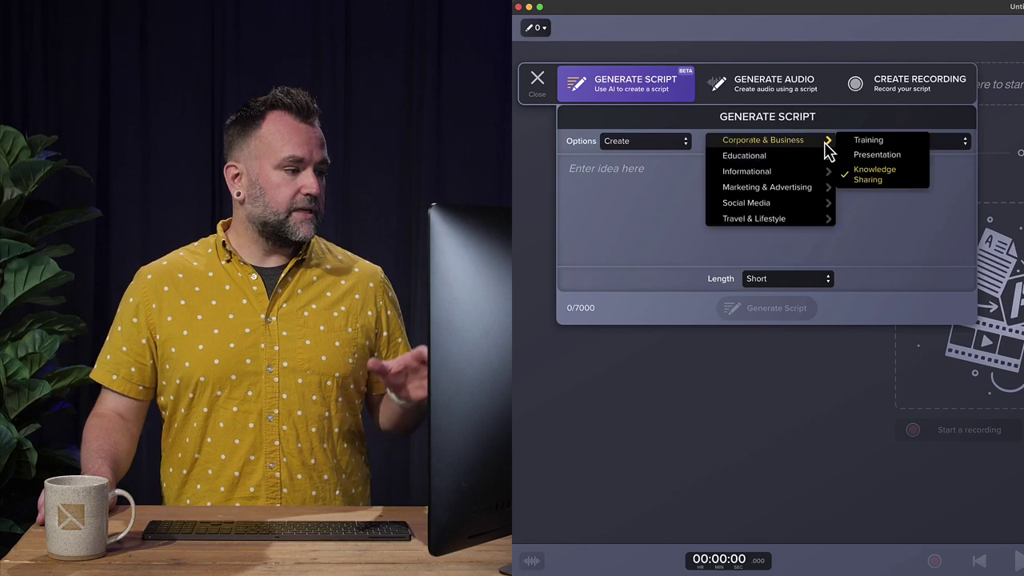
{"action": "left_click", "coordinate": [872, 175]}
{"action": "left_click", "coordinate": [894, 154]}
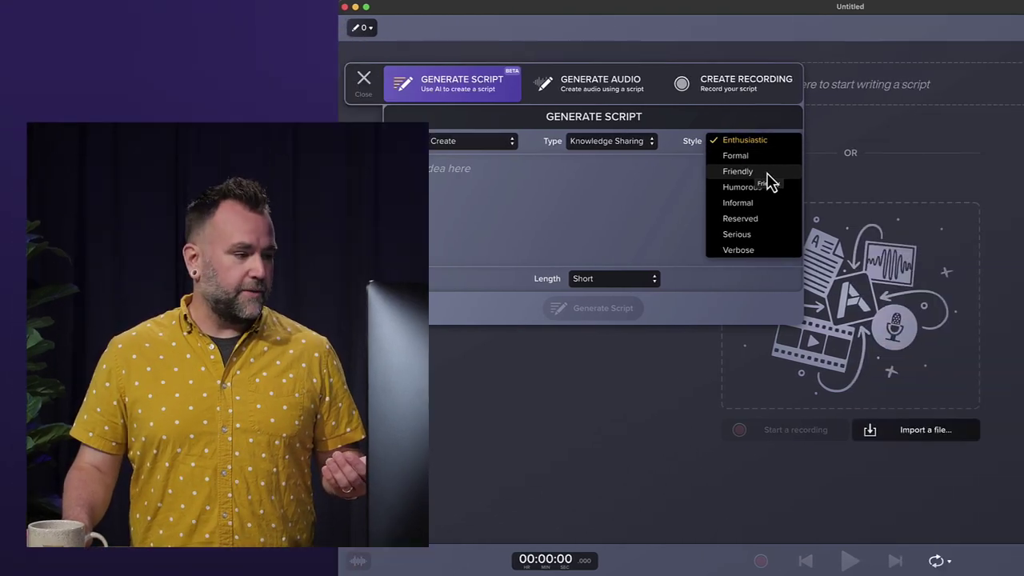
{"action": "left_click", "coordinate": [942, 172]}
Step: Enter the idea '5 Tips For Staying Focused While Working Remote', keep Short length, and generate the script
{"action": "left_click", "coordinate": [937, 169]}
{"action": "type", "text": "5 Tips F"}
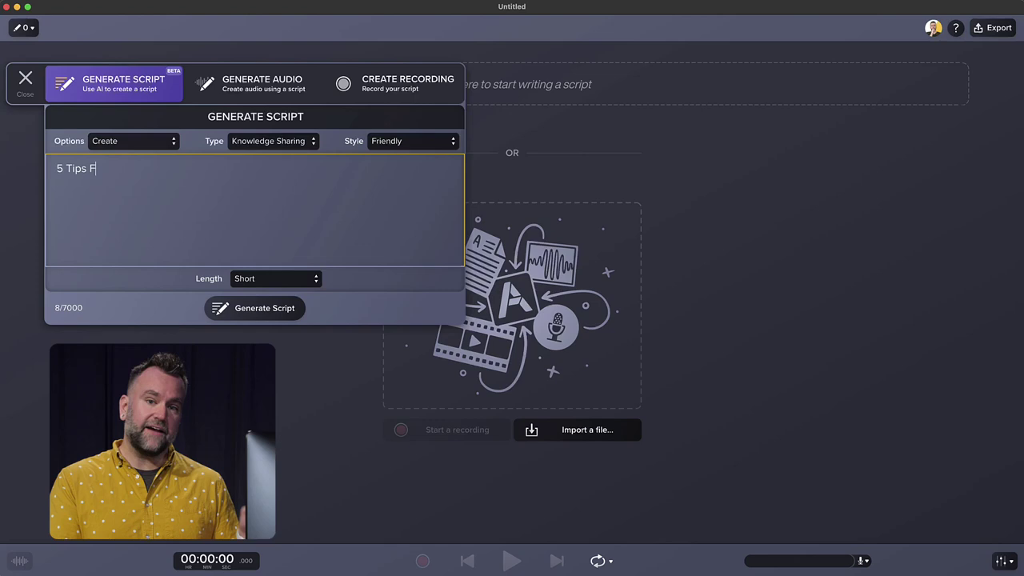
{"action": "type", "text": "or Staying Focused While"}
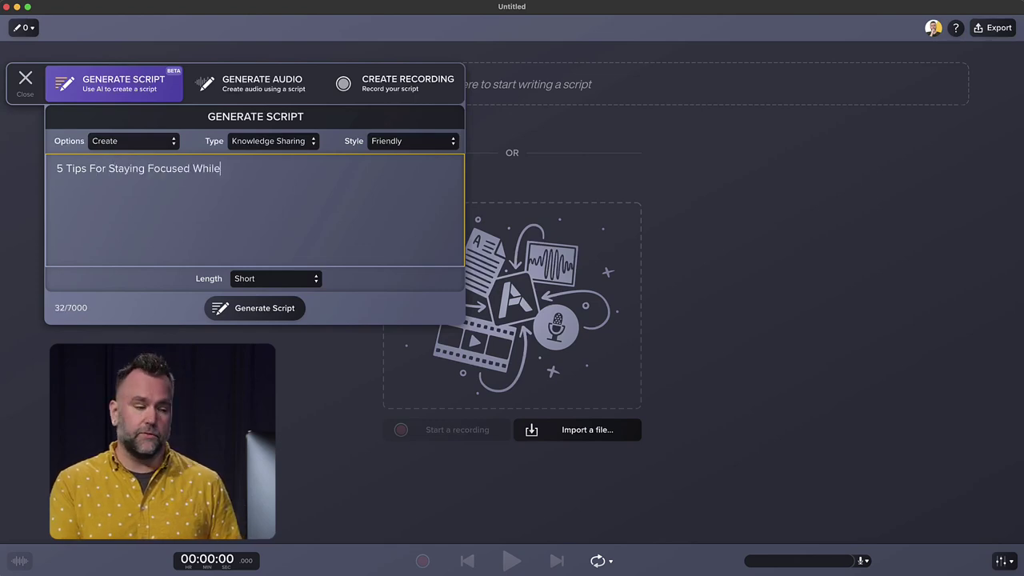
{"action": "type", "text": " Working Remote"}
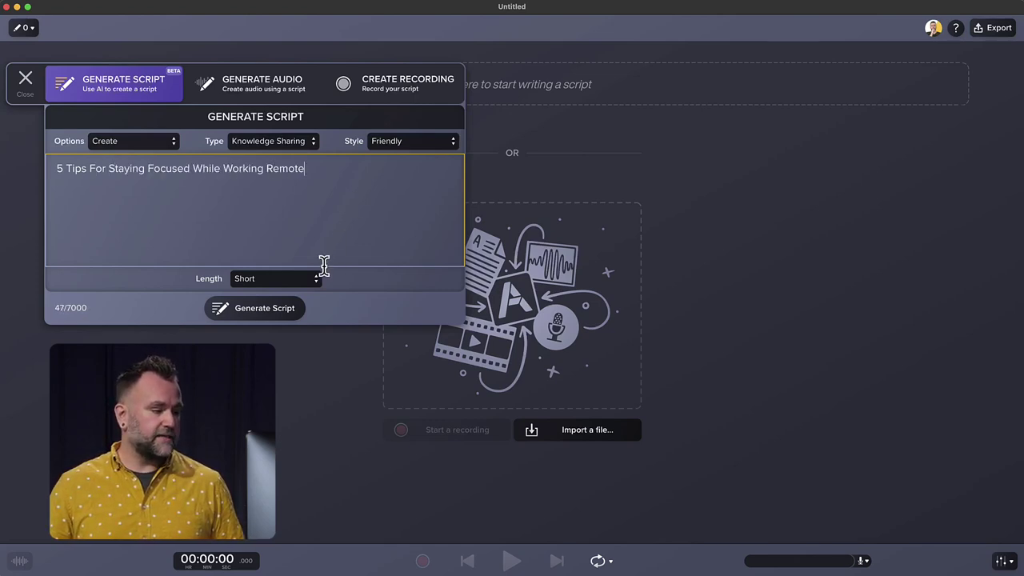
{"action": "left_click", "coordinate": [319, 281]}
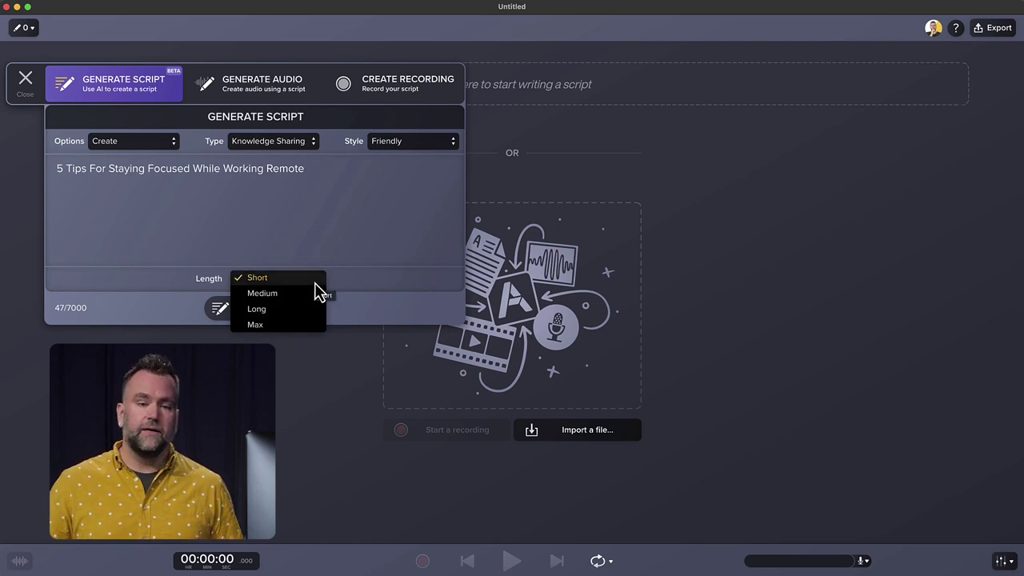
{"action": "left_click", "coordinate": [315, 283]}
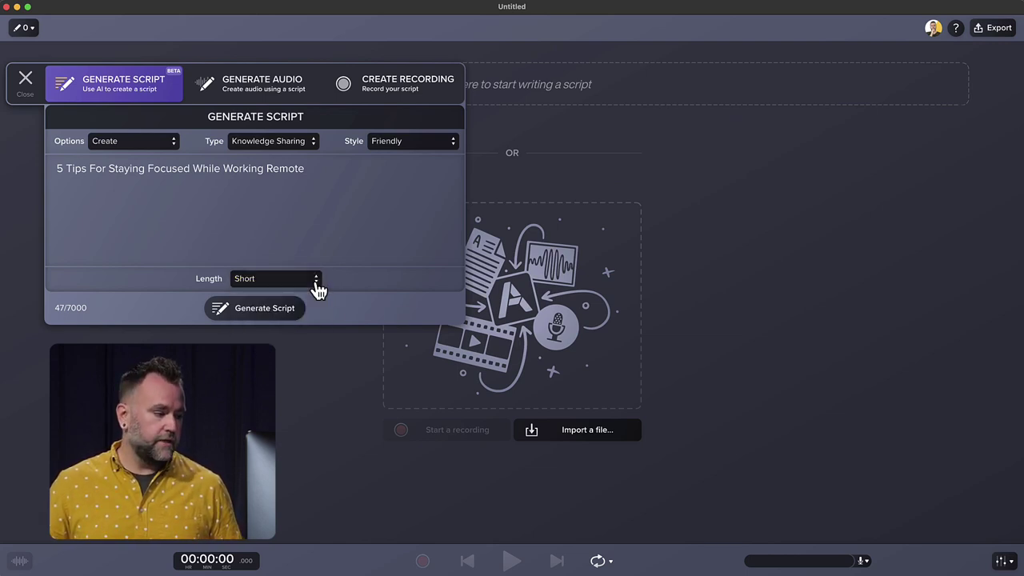
{"action": "left_click", "coordinate": [276, 318]}
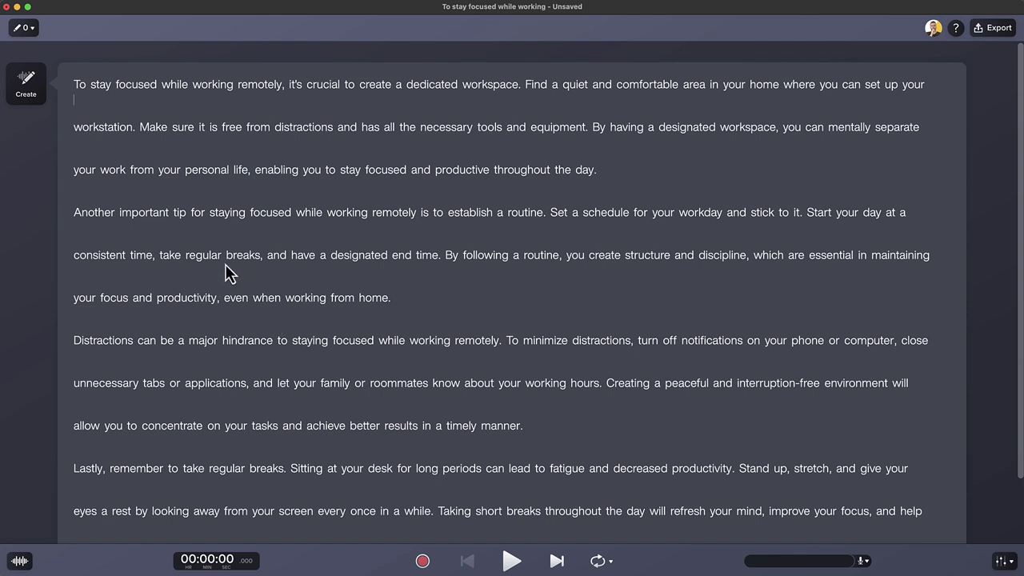
Step: Show the AI voice audio settings (English (US), Jenny, speed 1, pitch 1) for the generated script
{"action": "left_click", "coordinate": [28, 86]}
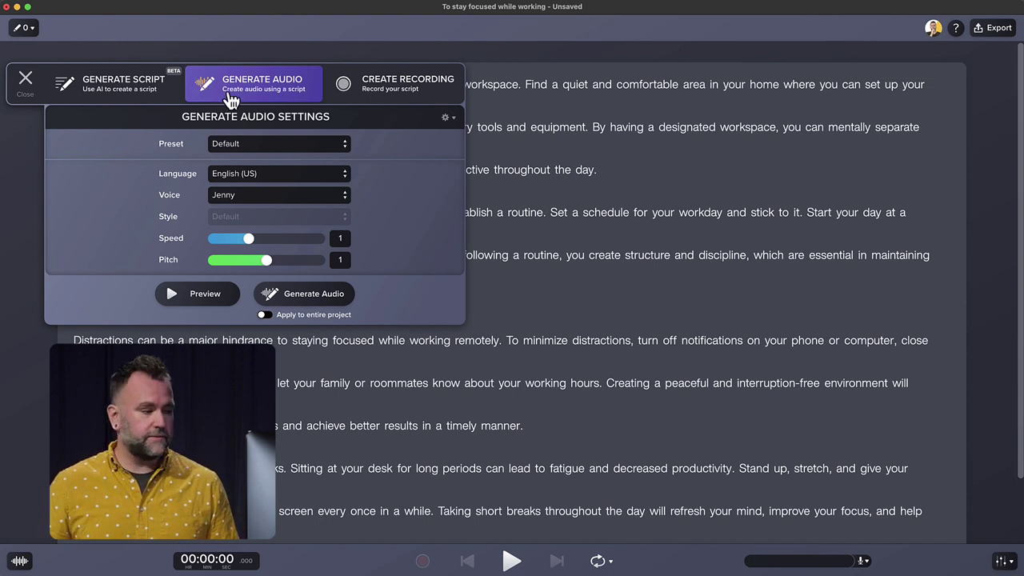
Step: Keep English (US) as the language and choose Roger as the narrating voice
{"action": "left_click", "coordinate": [346, 150]}
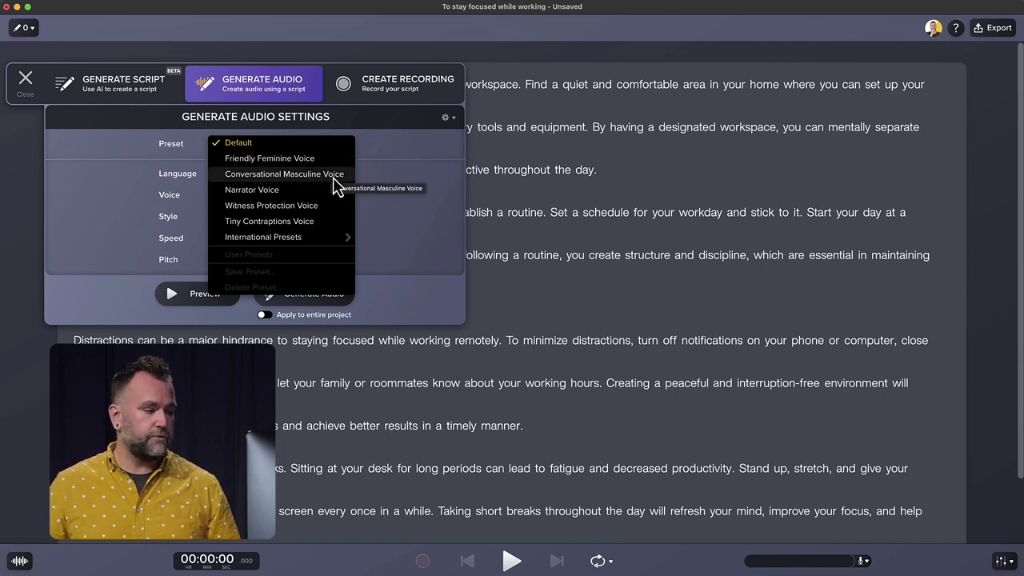
{"action": "left_click", "coordinate": [376, 183]}
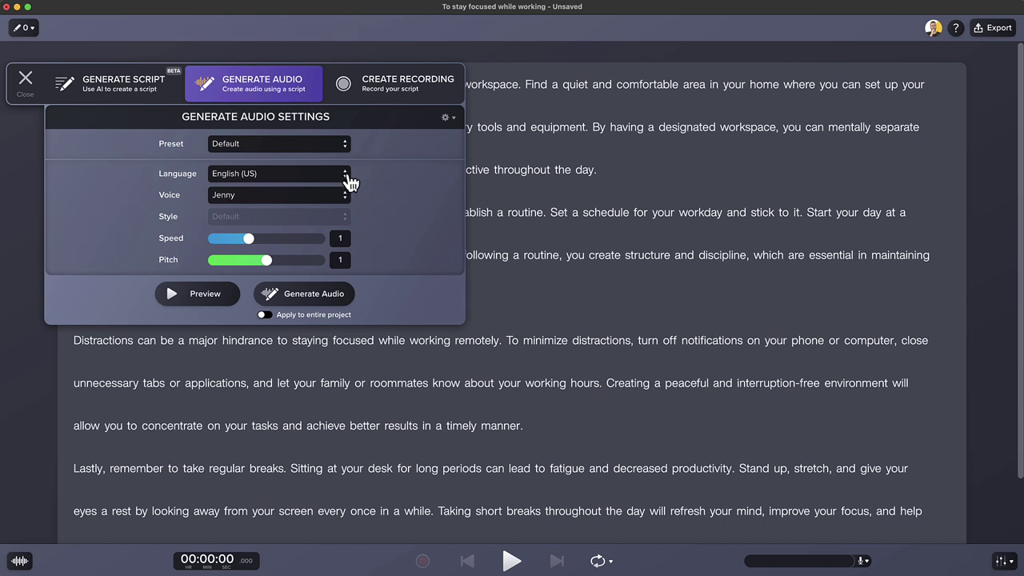
{"action": "left_click", "coordinate": [351, 182]}
{"action": "left_click", "coordinate": [359, 177]}
{"action": "left_click", "coordinate": [346, 199]}
{"action": "scroll", "coordinate": [308, 303], "scroll_direction": "down", "scroll_amount": 3}
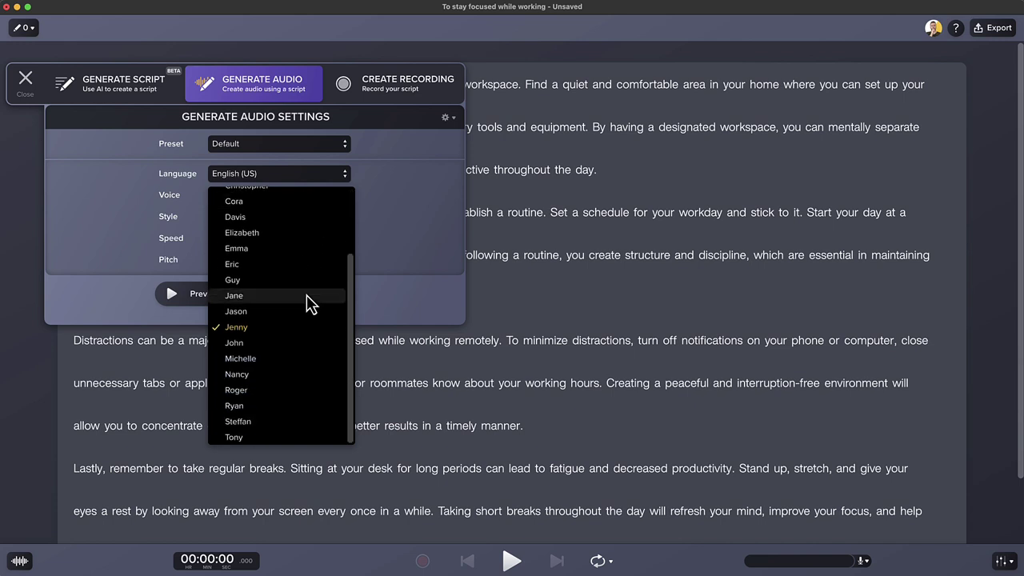
{"action": "left_click", "coordinate": [256, 390]}
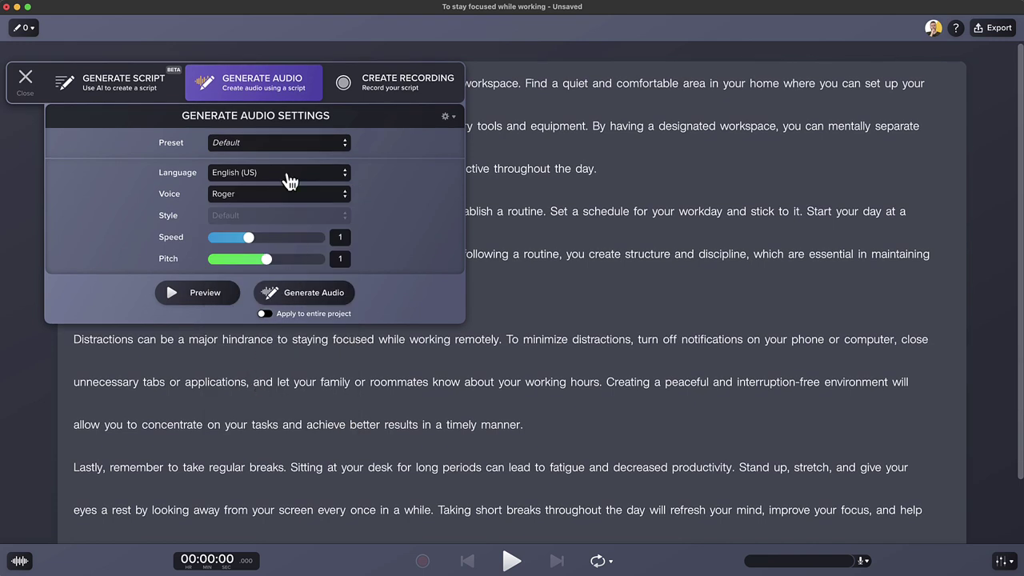
Step: Preview Roger at speed 1.27, then generate narration for the whole script
{"action": "left_click", "coordinate": [173, 303]}
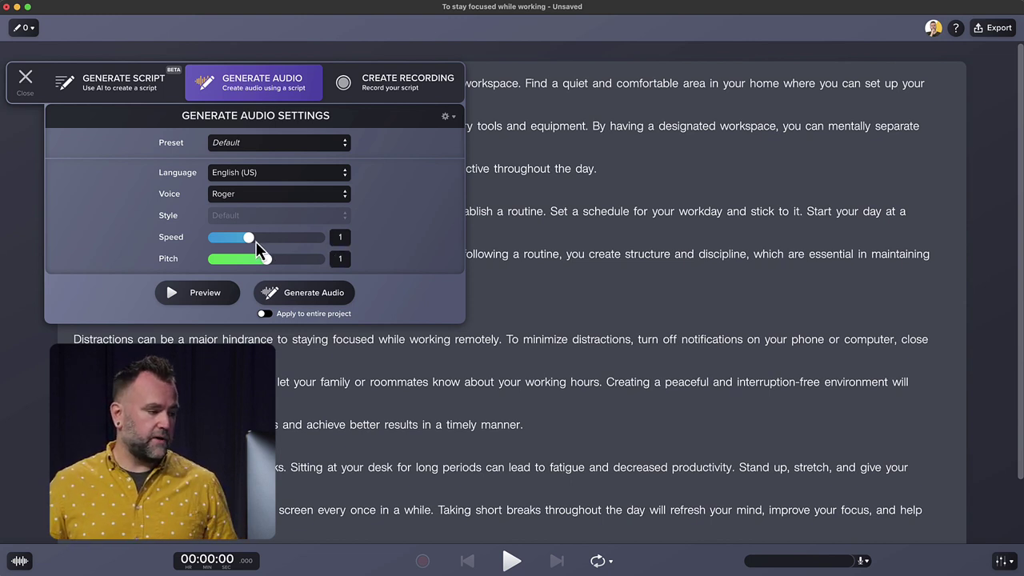
{"action": "left_click", "coordinate": [196, 292]}
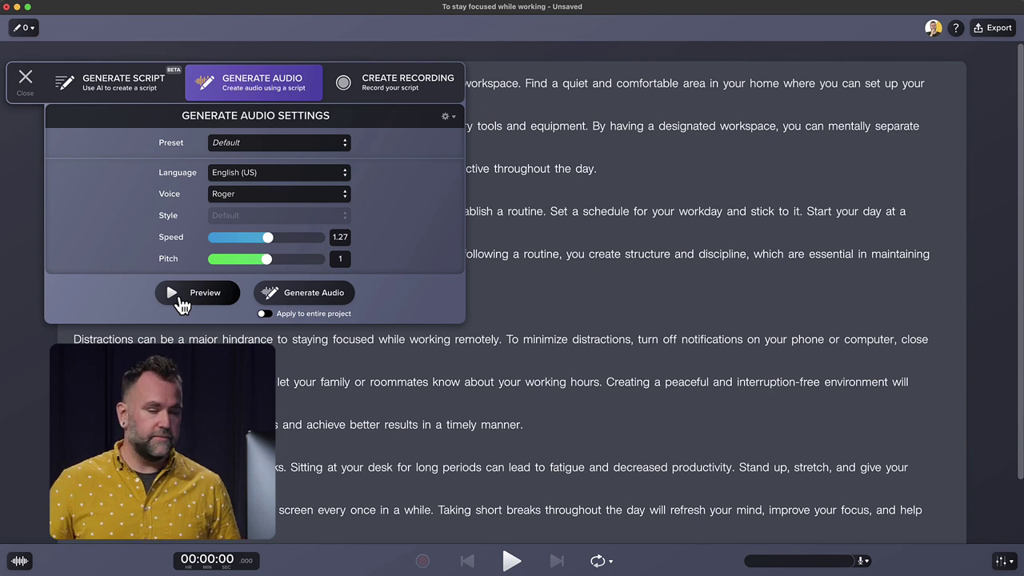
{"action": "left_click", "coordinate": [294, 296]}
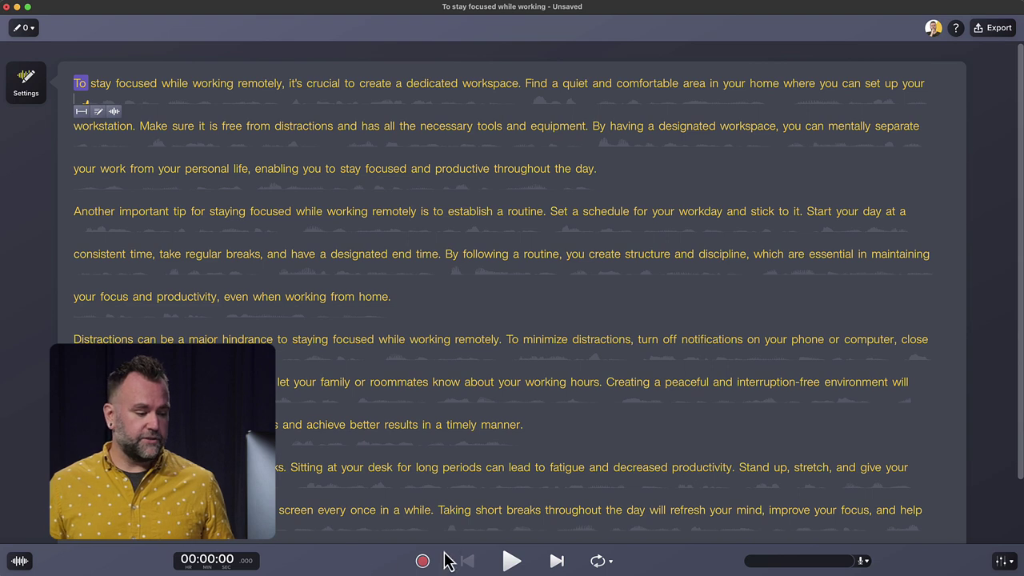
Step: Play back the English narration and bring up the Export choices
{"action": "left_click", "coordinate": [511, 562]}
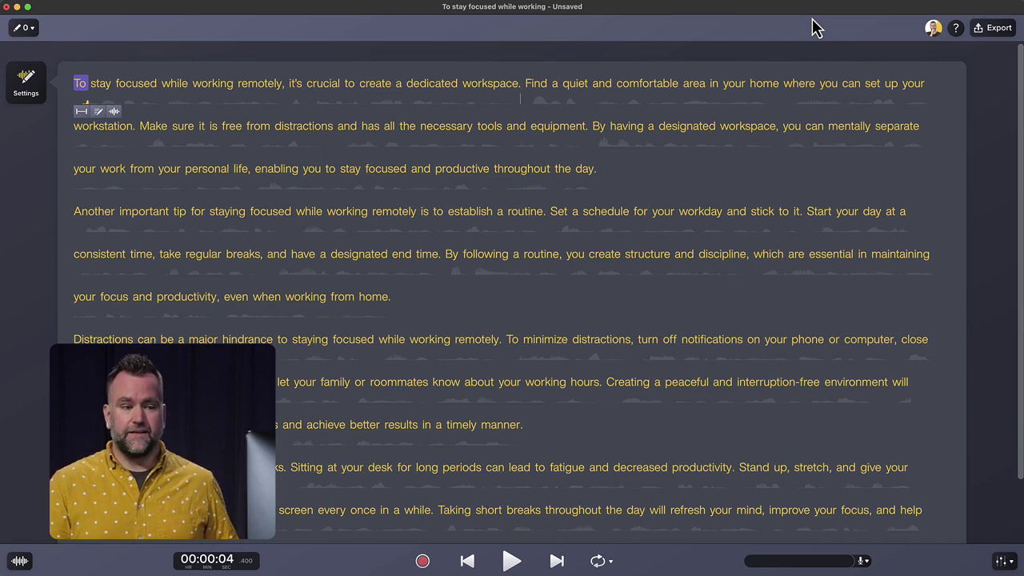
{"action": "left_click", "coordinate": [992, 29]}
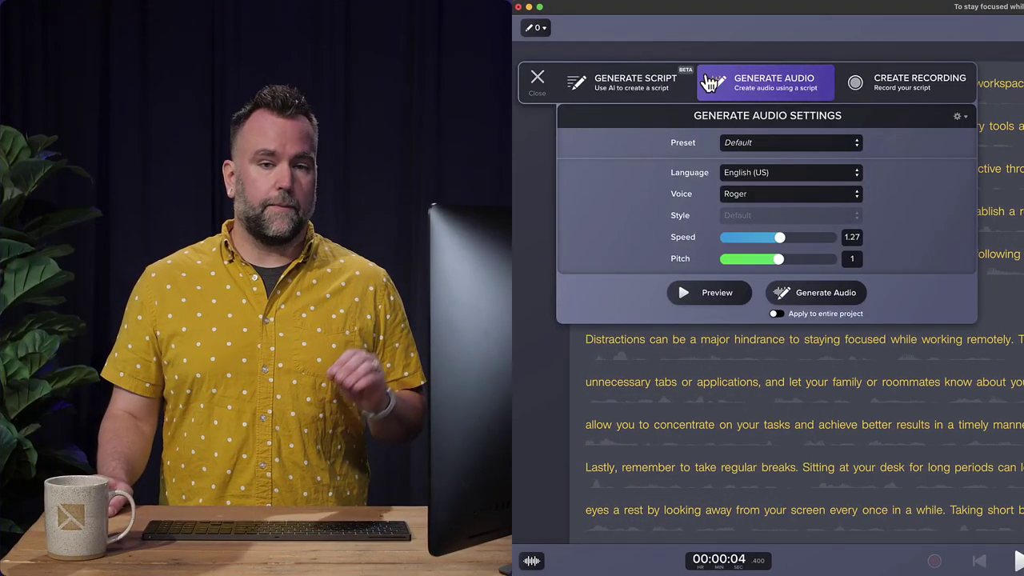
Step: Translate the current remote-work script into German using the Translate option
{"action": "left_click", "coordinate": [656, 88]}
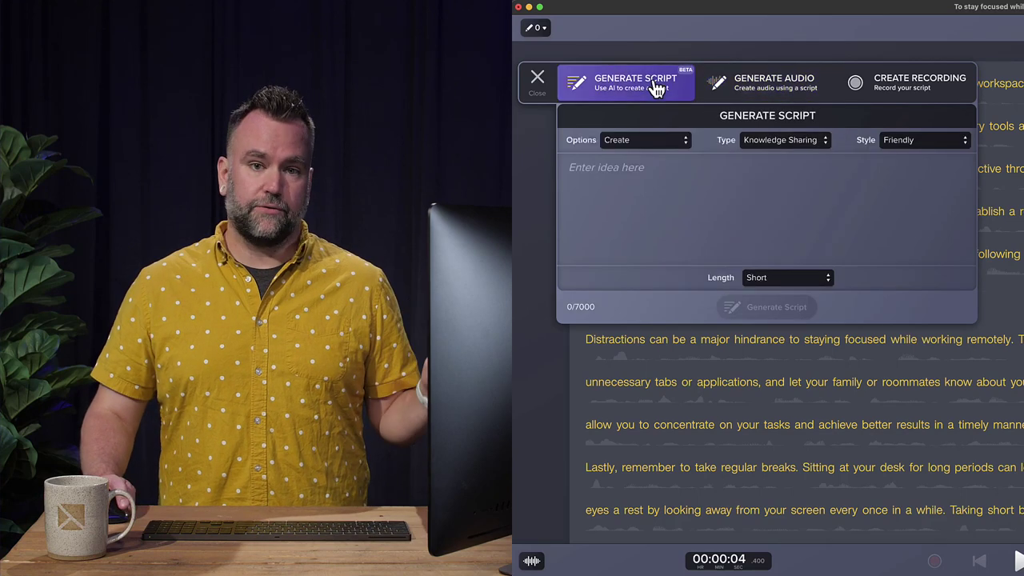
{"action": "left_click", "coordinate": [684, 143]}
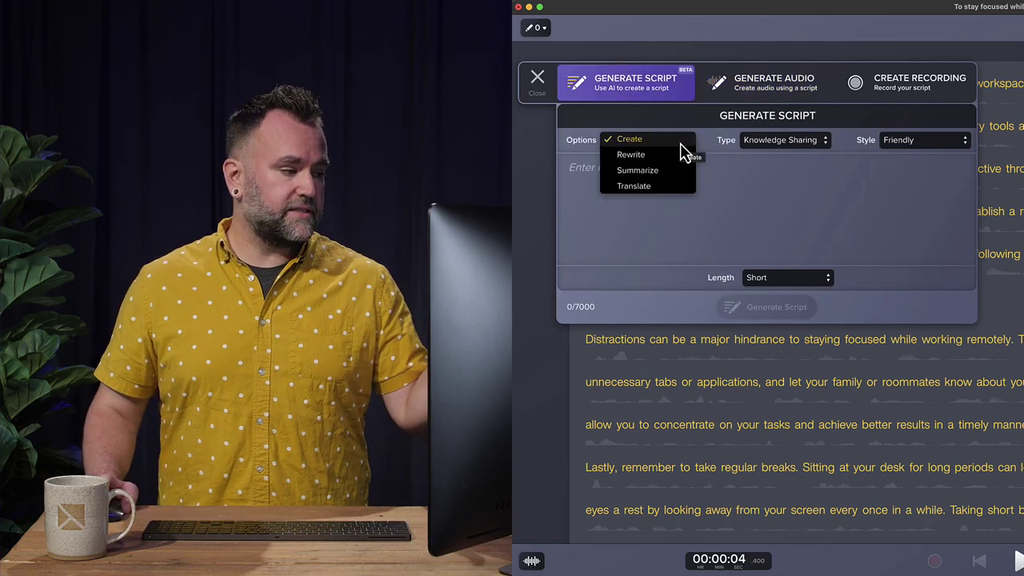
{"action": "left_click", "coordinate": [673, 185]}
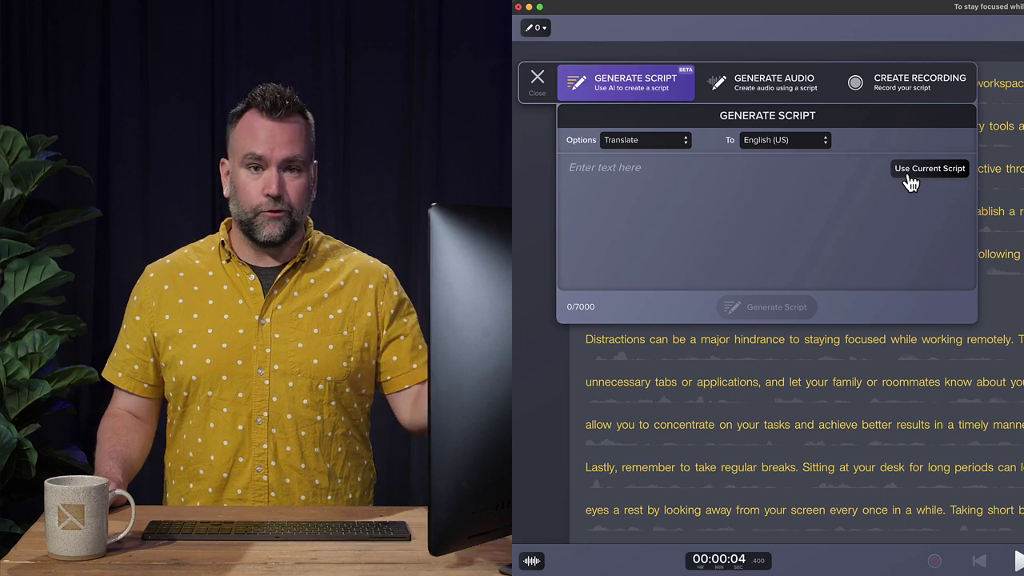
{"action": "left_click", "coordinate": [826, 142]}
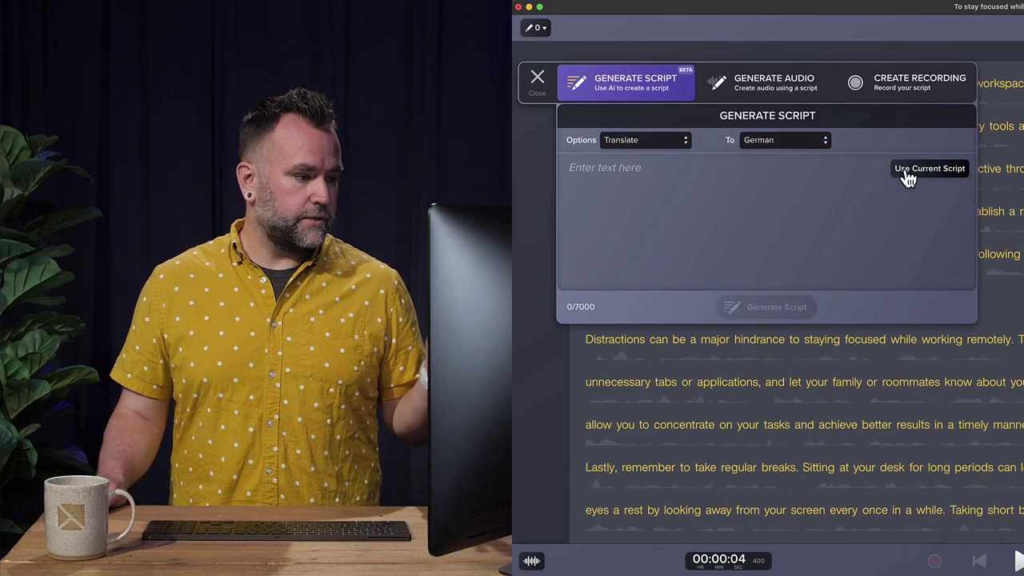
{"action": "left_click", "coordinate": [904, 168]}
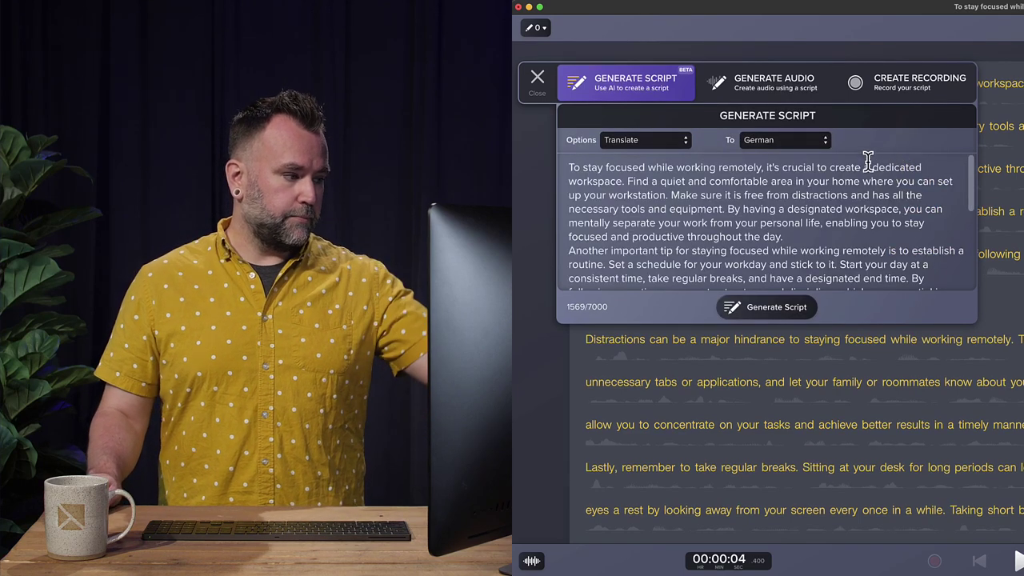
{"action": "left_click", "coordinate": [778, 307]}
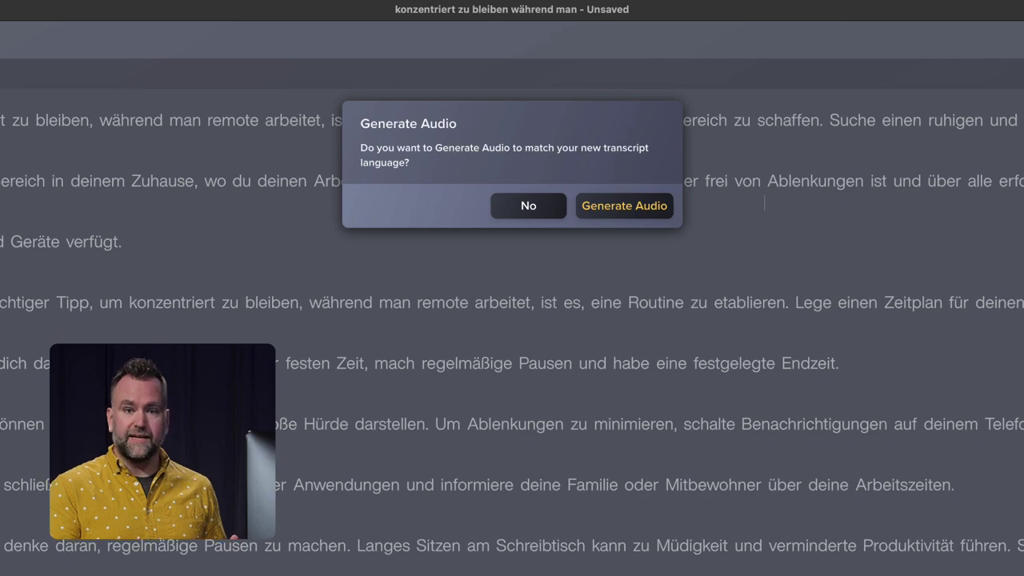
Step: Generate German narration for the translated script, review it, then stop playback
{"action": "left_click", "coordinate": [620, 205]}
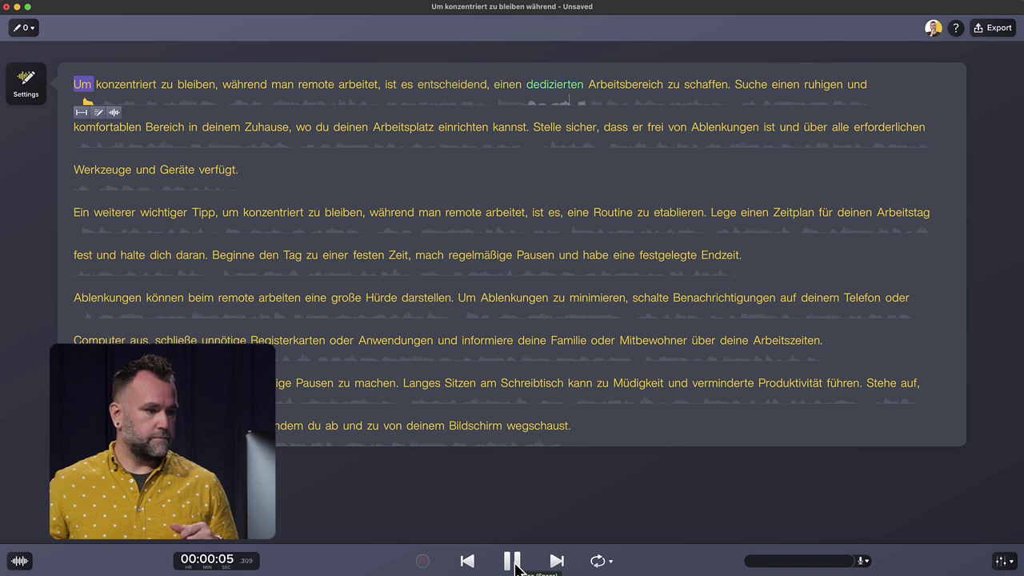
{"action": "left_click", "coordinate": [513, 562]}
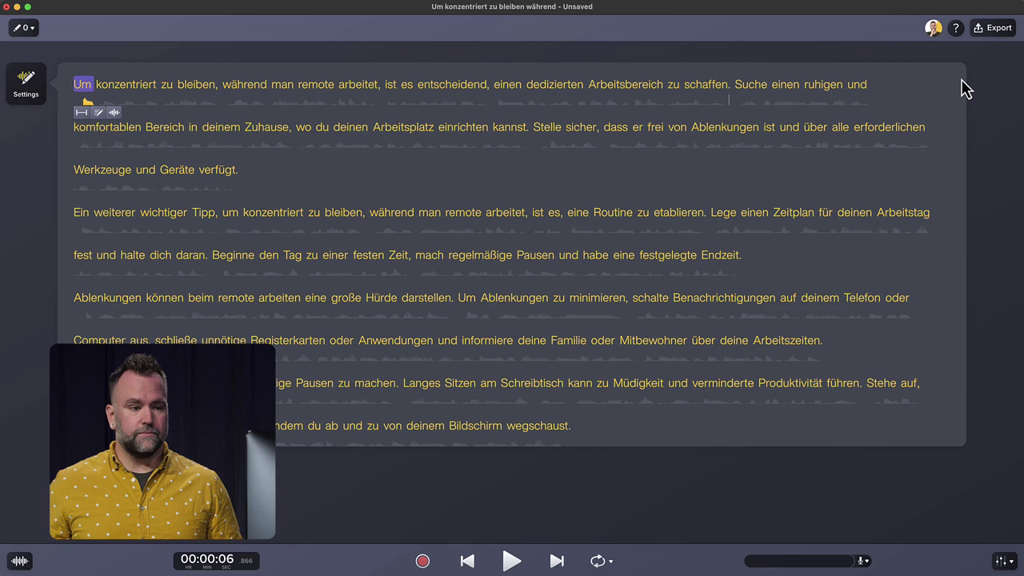
{"action": "left_click", "coordinate": [992, 30]}
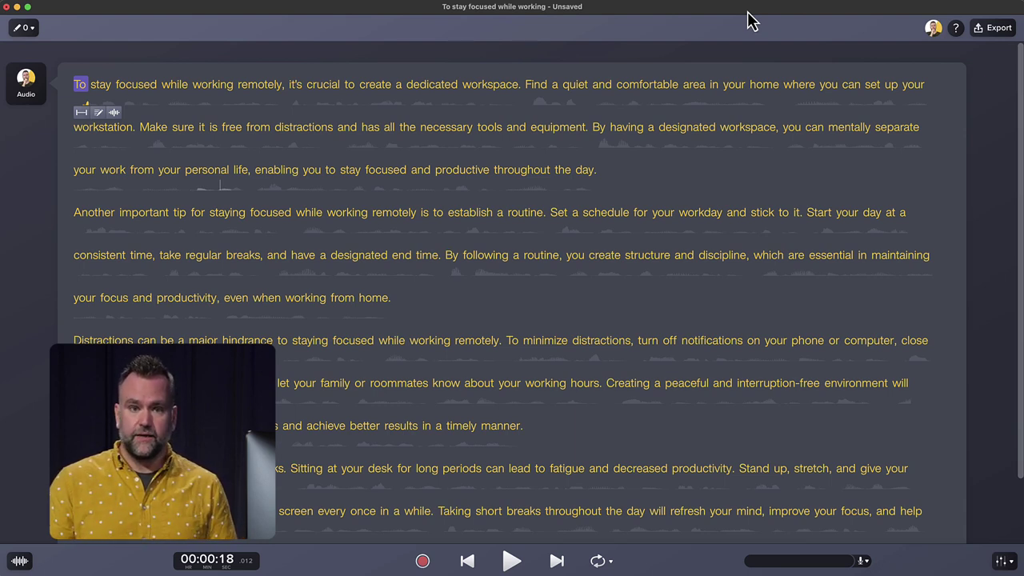
Step: Export the narration to Camtasia directly onto the timeline with captioning enabled
{"action": "left_click", "coordinate": [1001, 30]}
{"action": "left_click", "coordinate": [917, 85]}
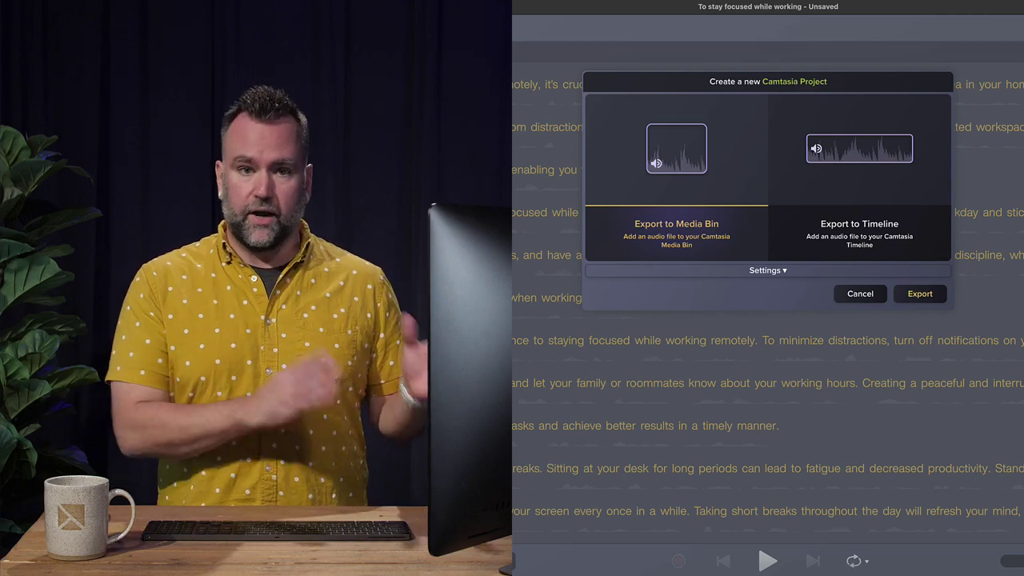
{"action": "left_click", "coordinate": [900, 200]}
{"action": "left_click", "coordinate": [782, 272]}
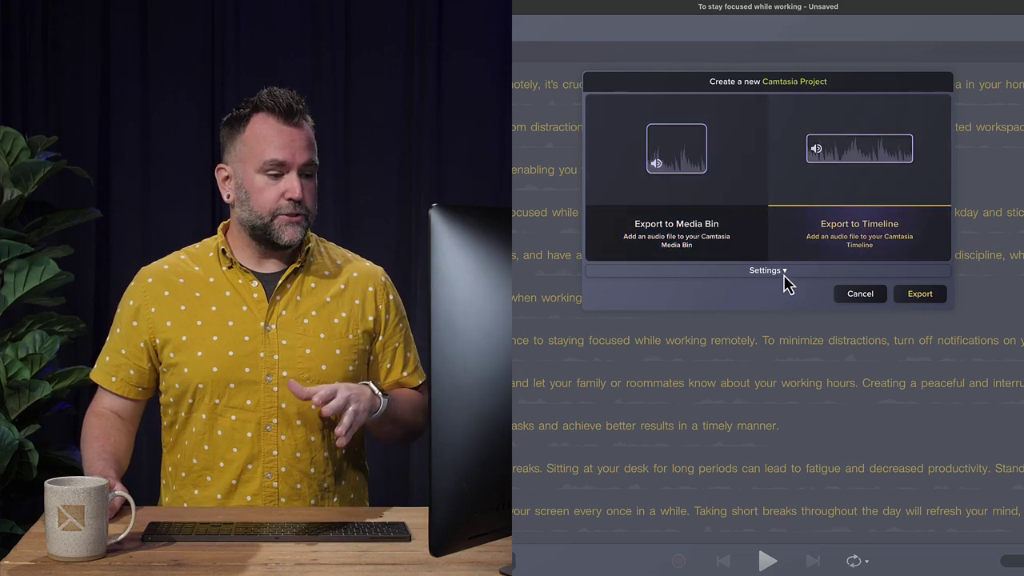
{"action": "left_click", "coordinate": [932, 312]}
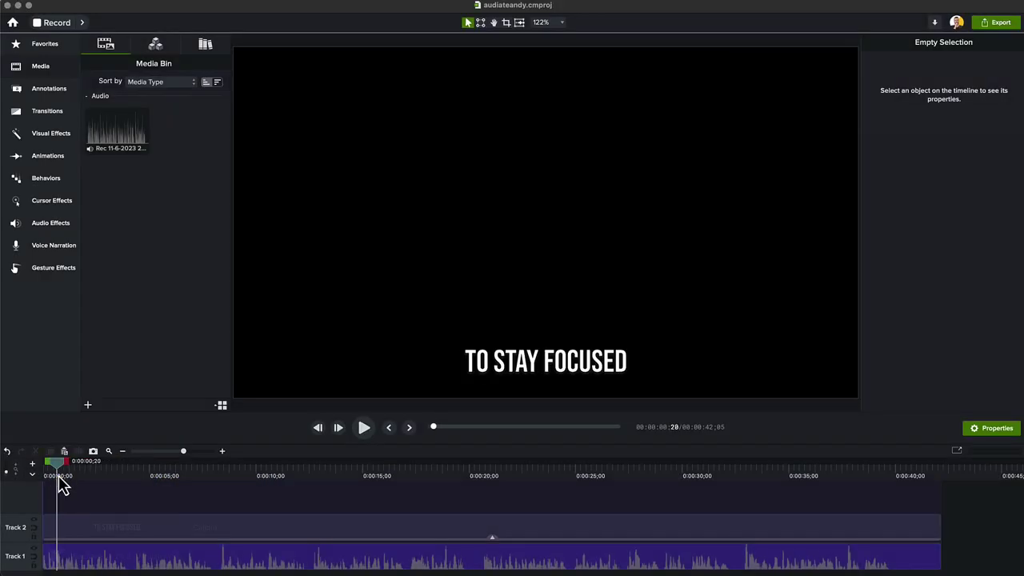
Step: Make the TO STAY FOCUSED caption text purple and drag it up to the canvas centre
{"action": "left_click", "coordinate": [70, 534]}
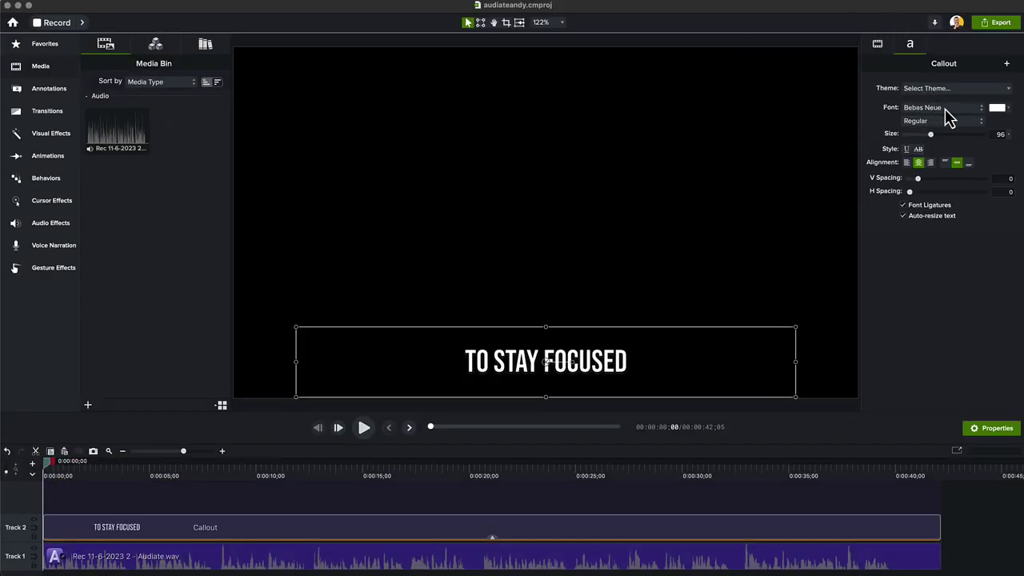
{"action": "left_click", "coordinate": [997, 107]}
{"action": "left_click", "coordinate": [990, 148]}
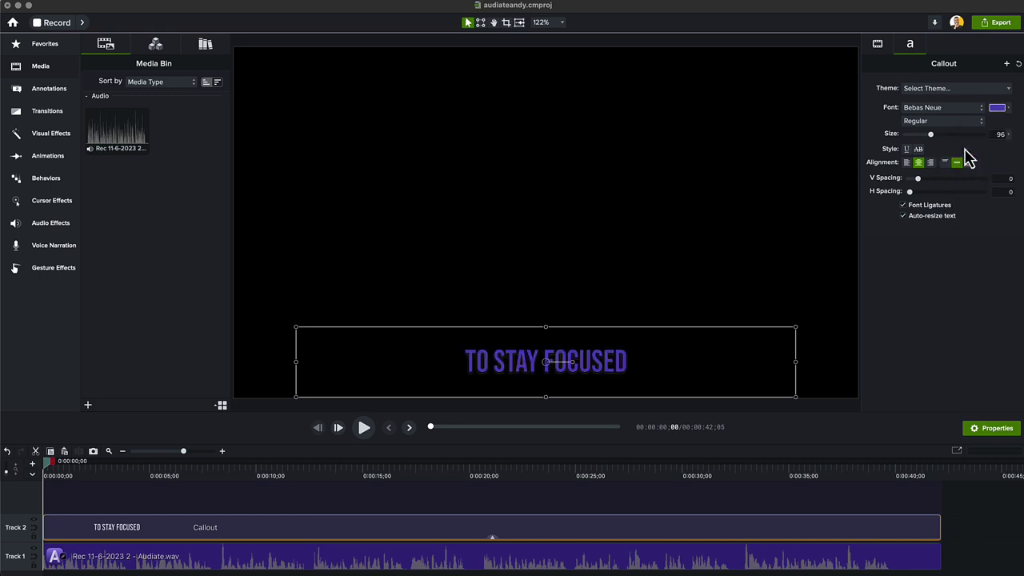
{"action": "left_click", "coordinate": [846, 373]}
{"action": "left_click", "coordinate": [552, 371]}
{"action": "left_click_drag", "start_coordinate": [552, 371], "coordinate": [524, 227]}
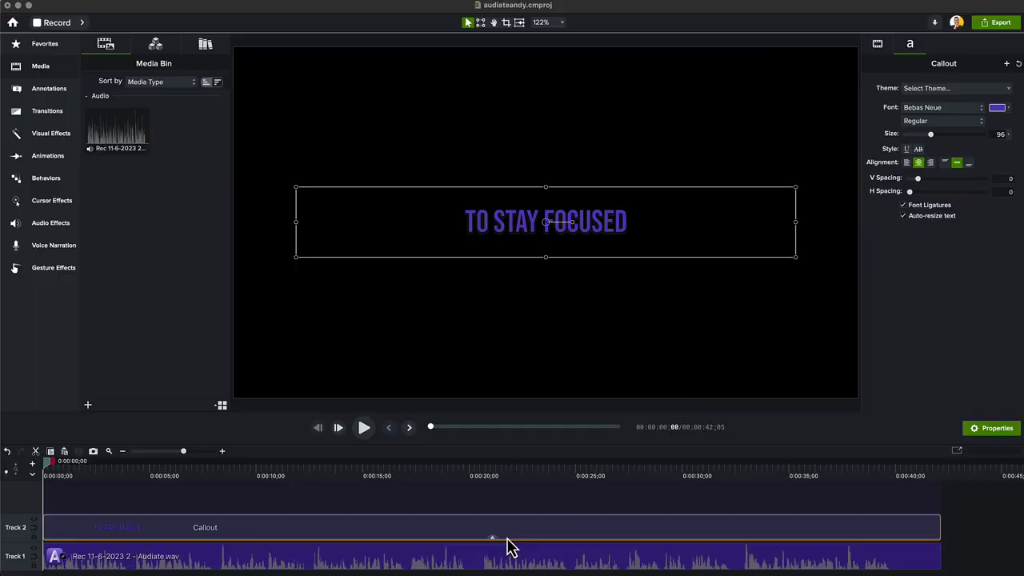